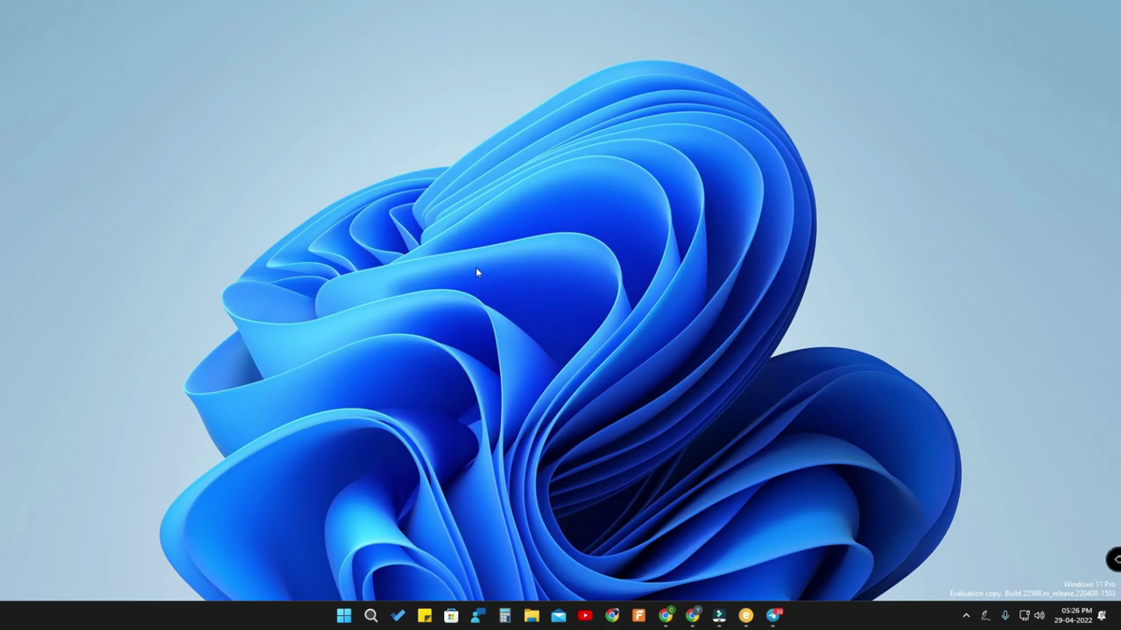
Step: Refresh the desktop and open the Windows Search panel with recent apps and highlights
right_click(477, 268)
click(517, 303)
click(370, 616)
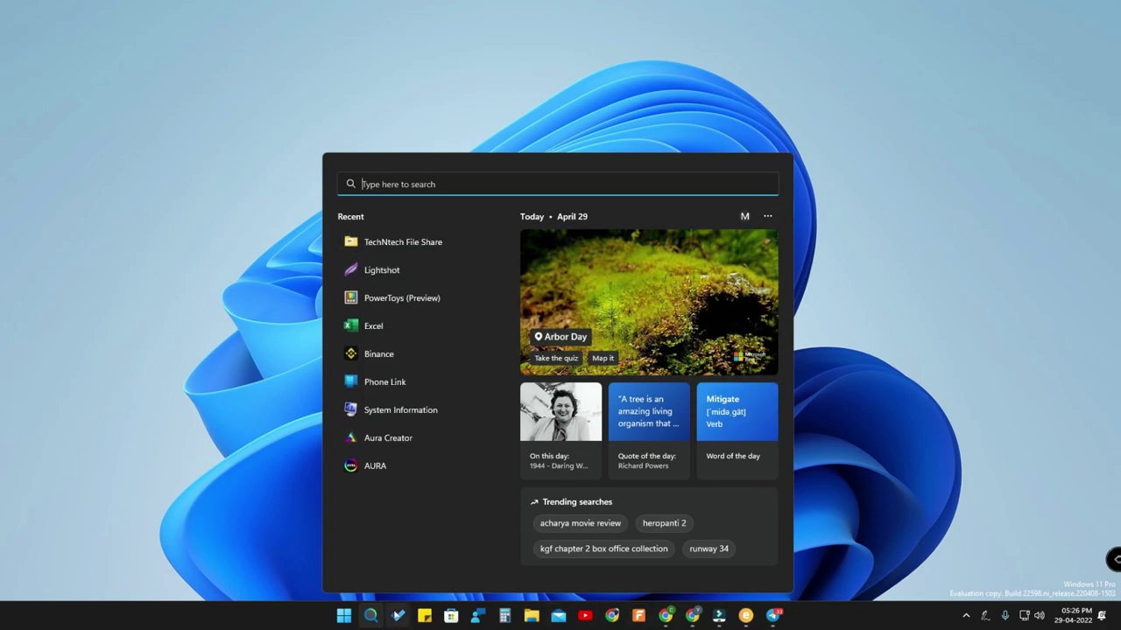
click(371, 615)
click(371, 616)
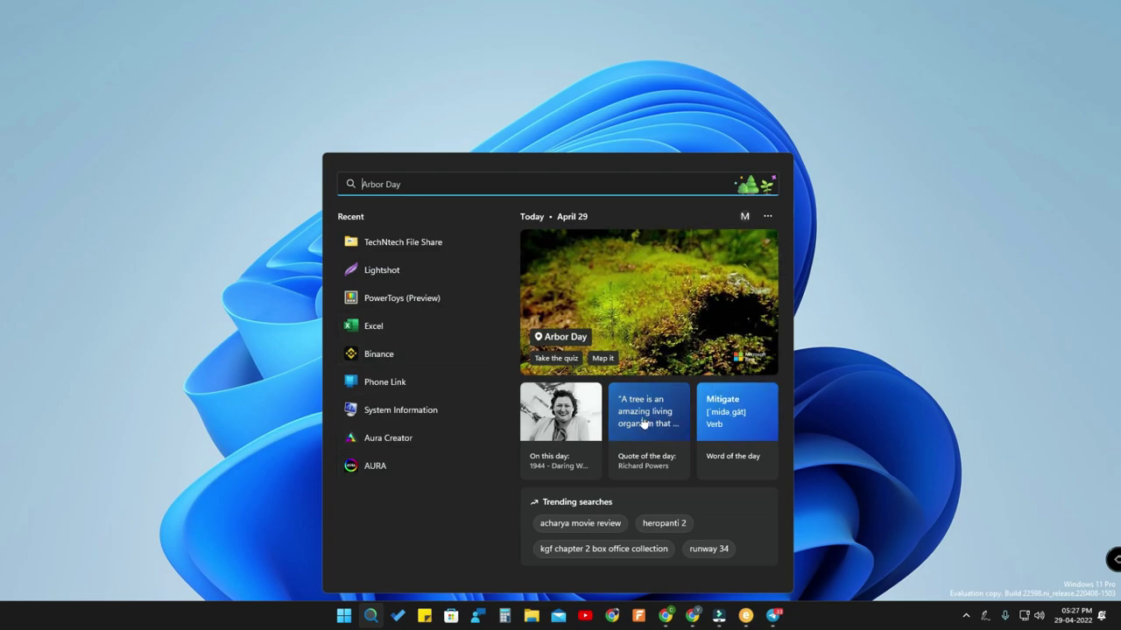
mouse_move(599, 287)
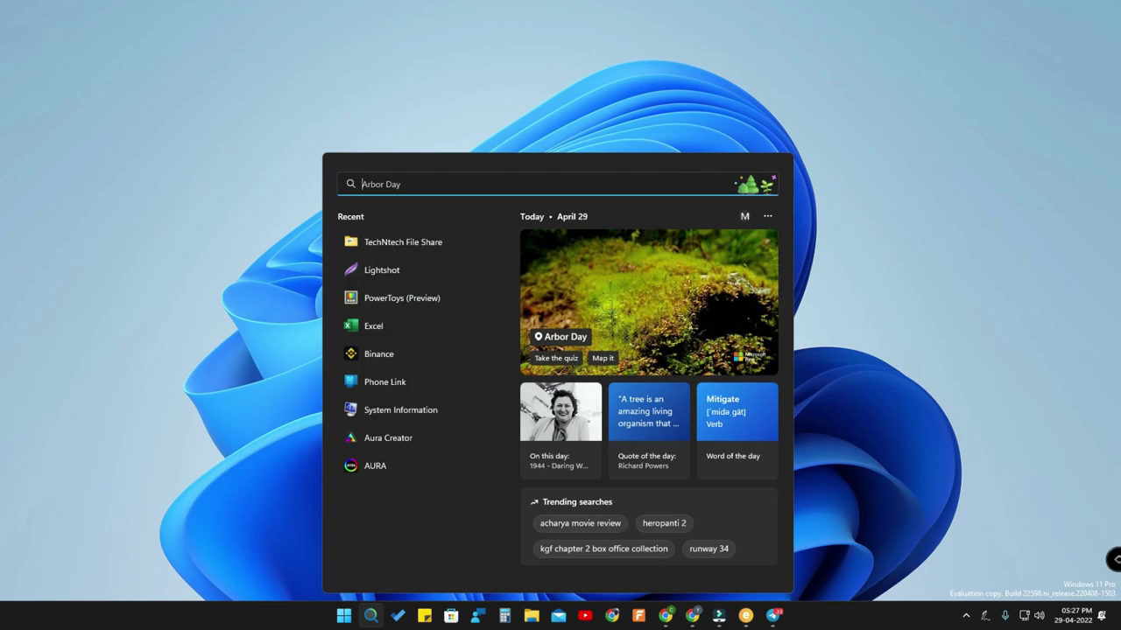
text(di)
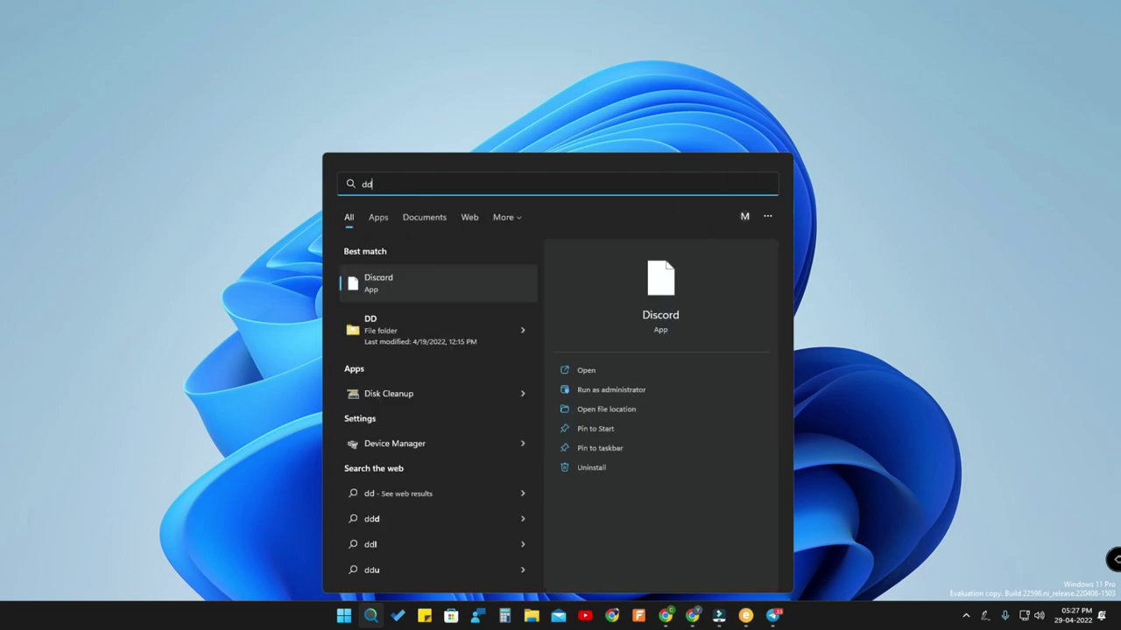
key(BackSpace)
key(BackSpace)
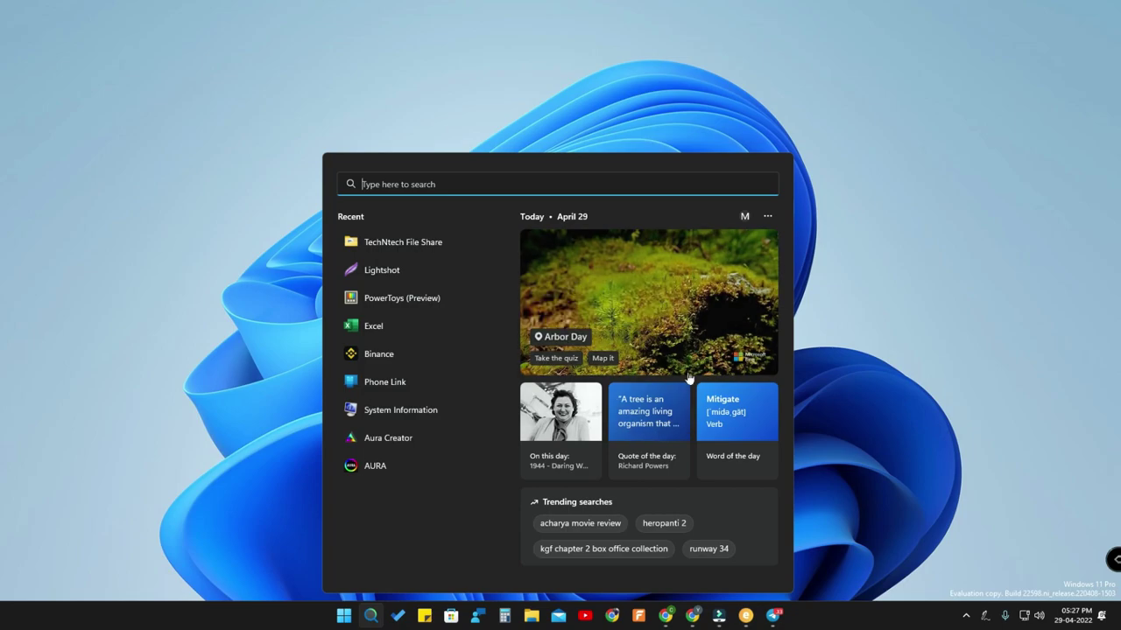
Step: Open Search settings from the search panel's ... menu to reach Search permissions
click(768, 217)
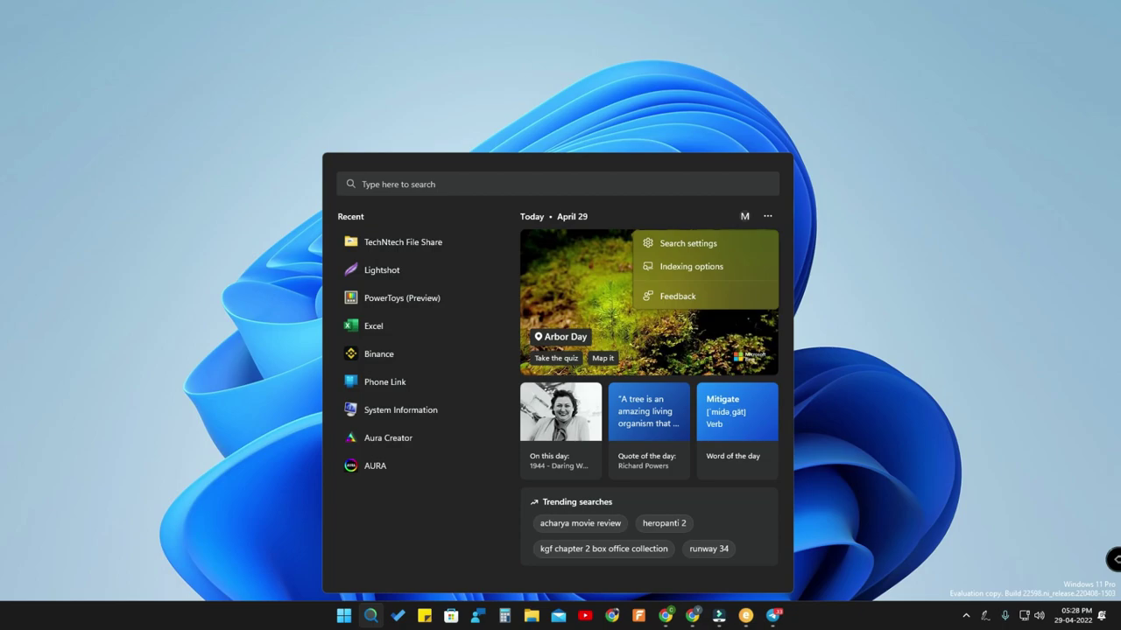
click(705, 244)
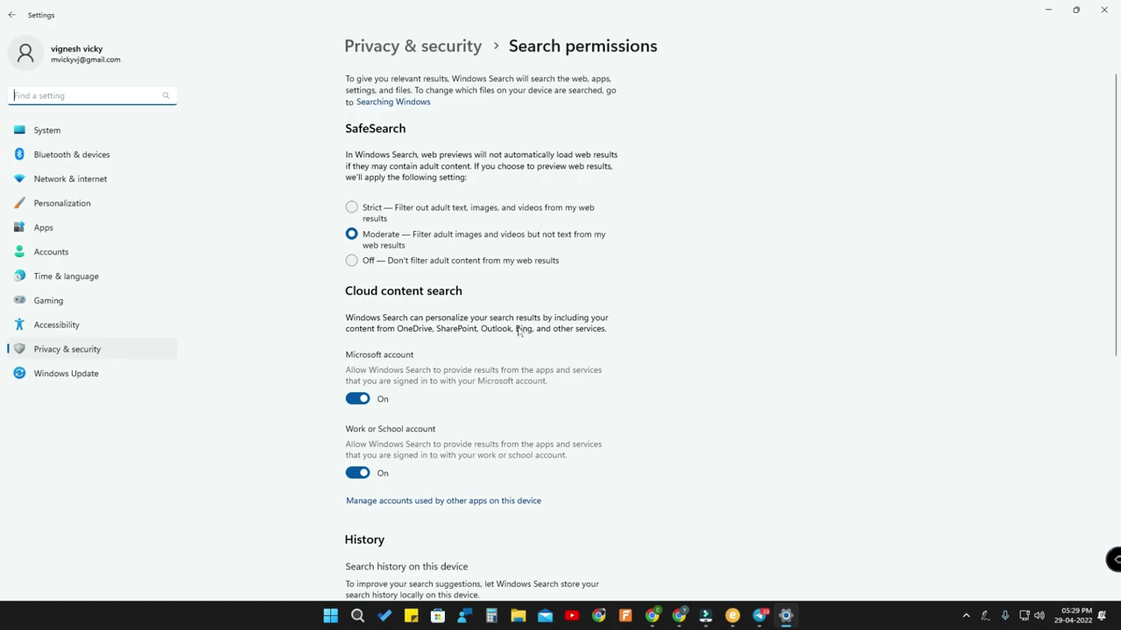
click(358, 400)
click(365, 404)
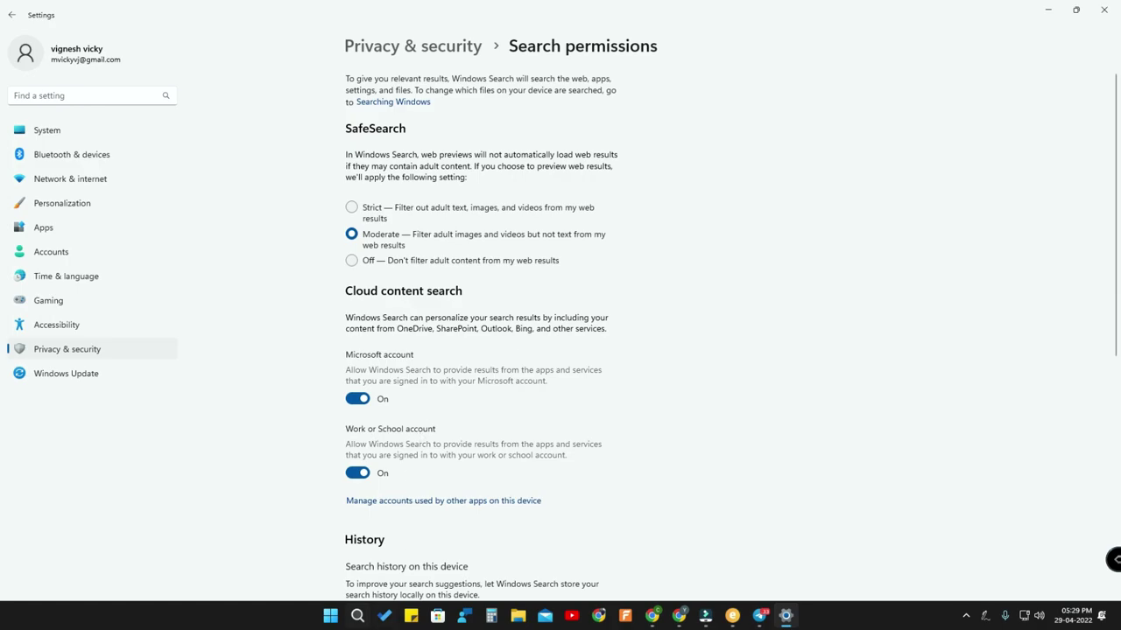
click(358, 616)
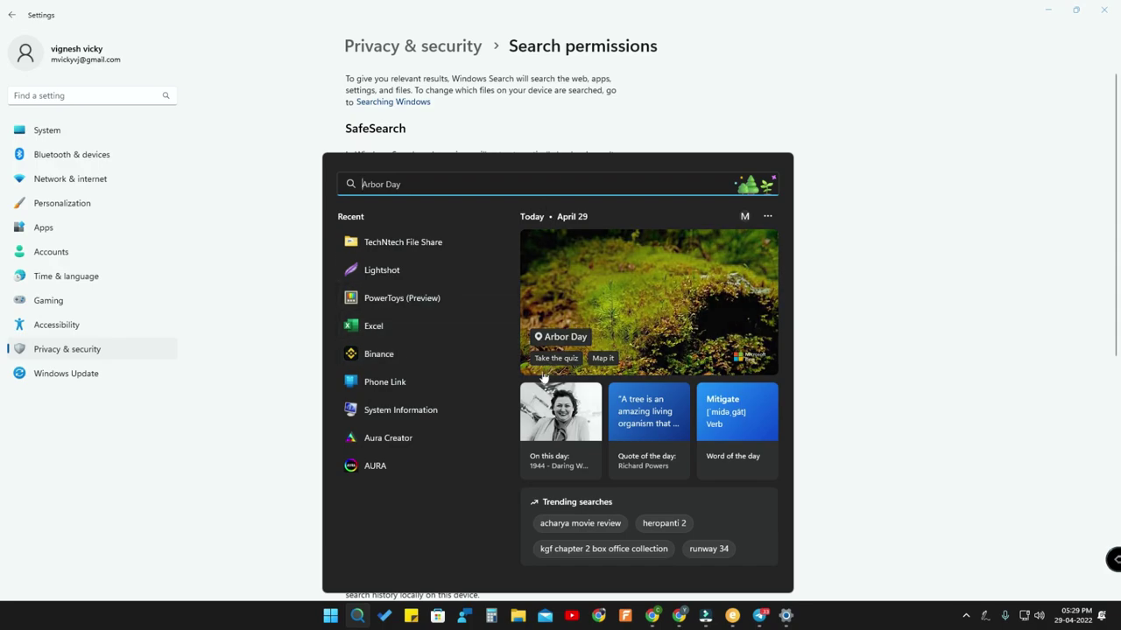
click(906, 359)
scroll(407, 290, down, 4)
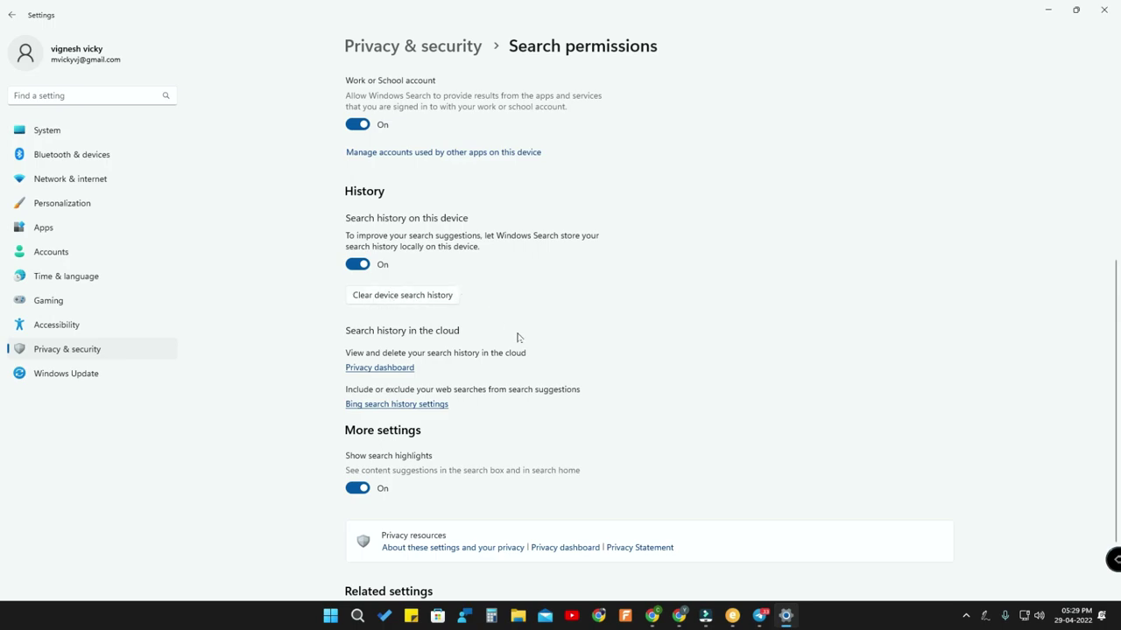
scroll(543, 396, down, 2)
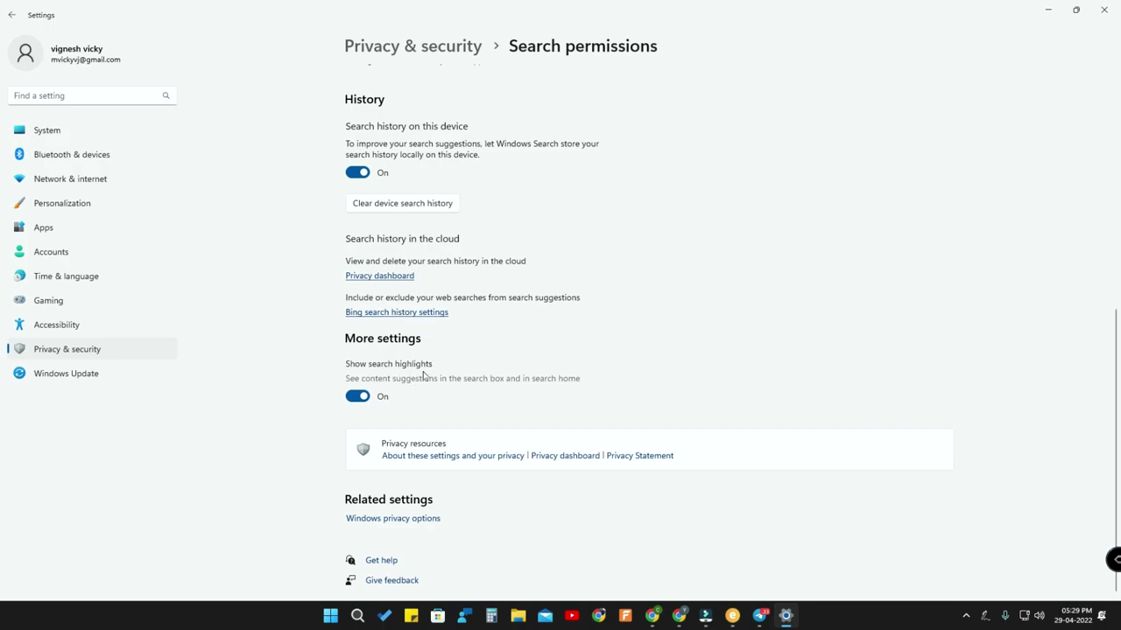
click(357, 616)
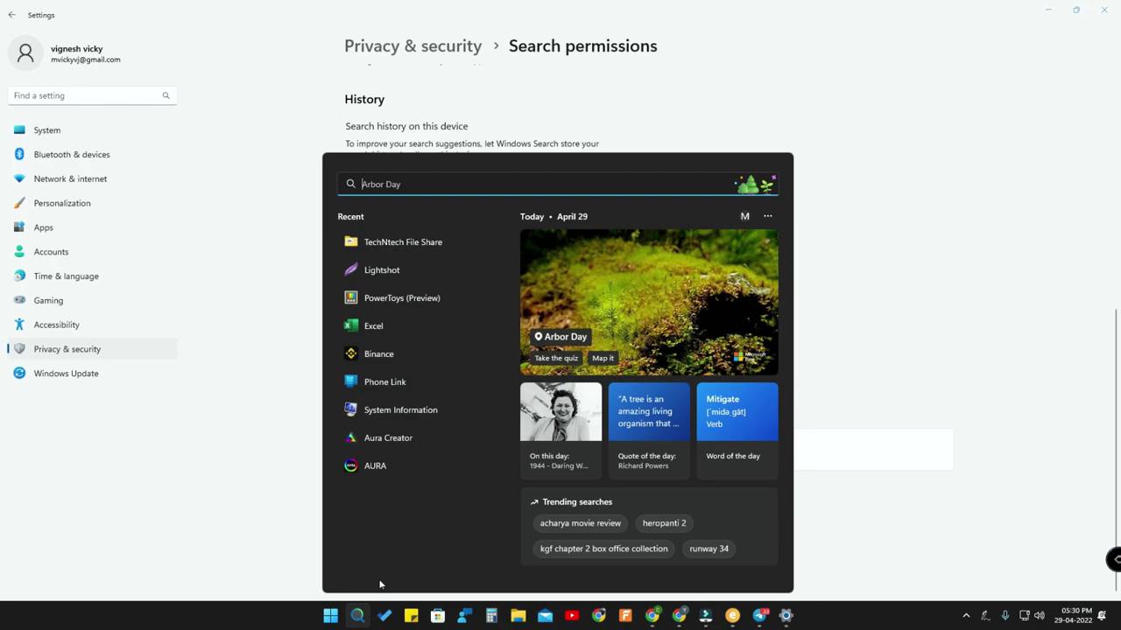
click(274, 498)
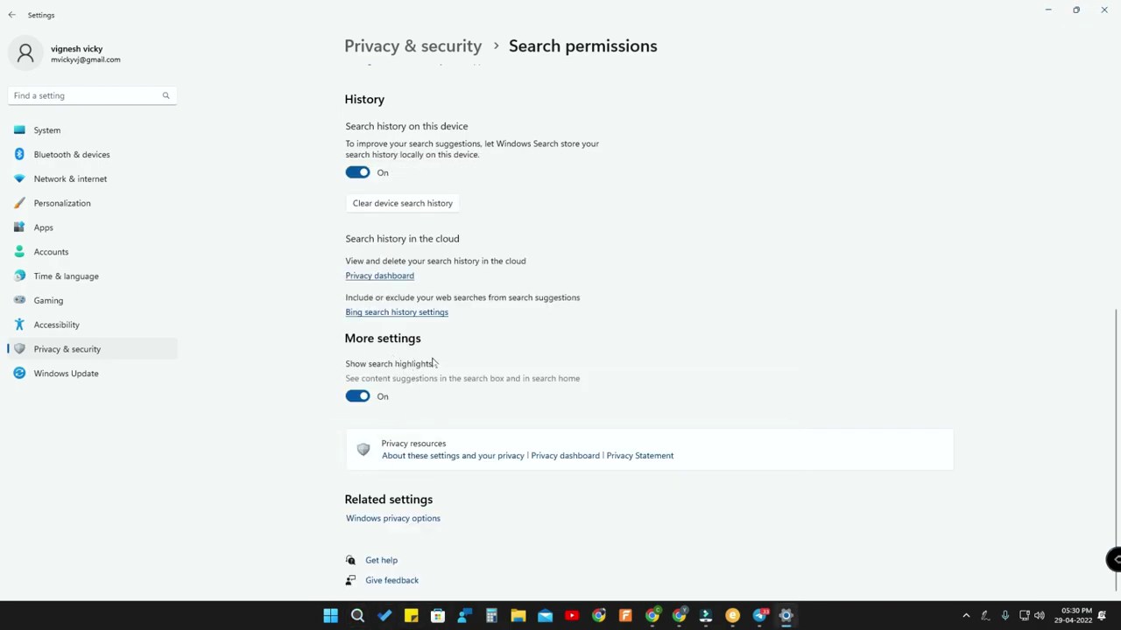
Step: Turn Show search highlights off and reopen the search panel to check the Quick searches layout
click(355, 399)
click(357, 615)
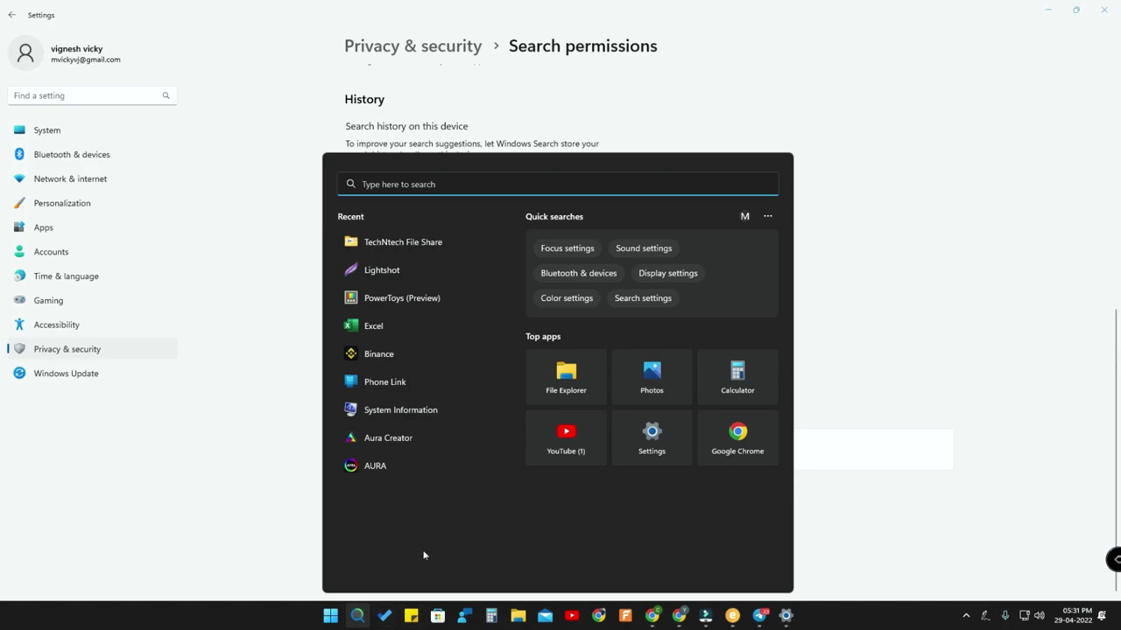
click(329, 617)
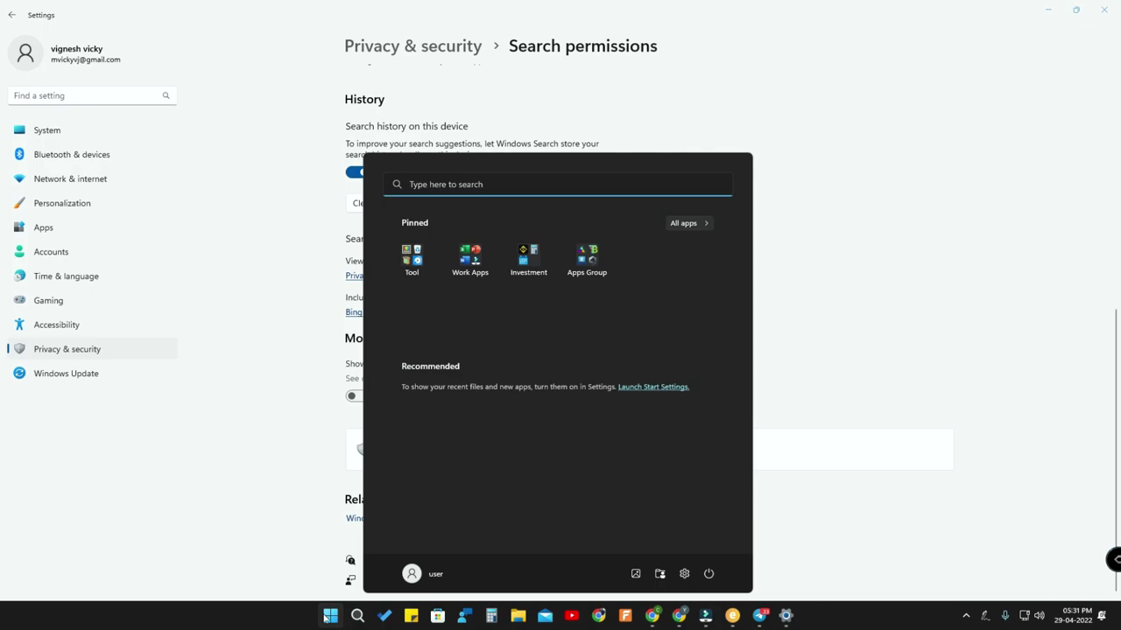
click(326, 617)
click(324, 617)
click(356, 618)
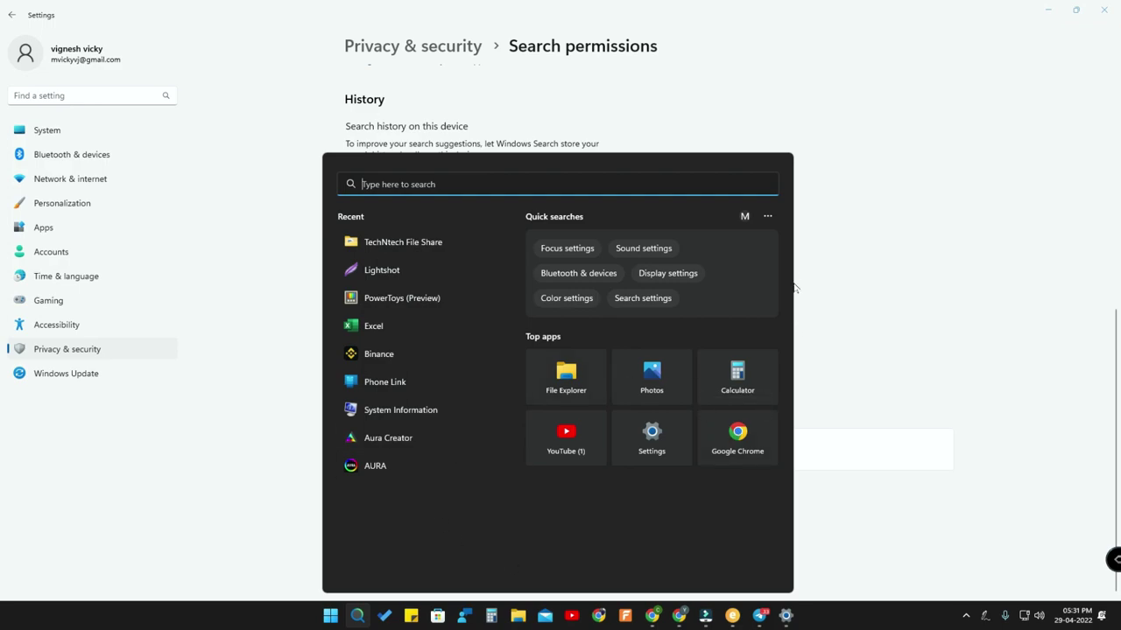
click(769, 220)
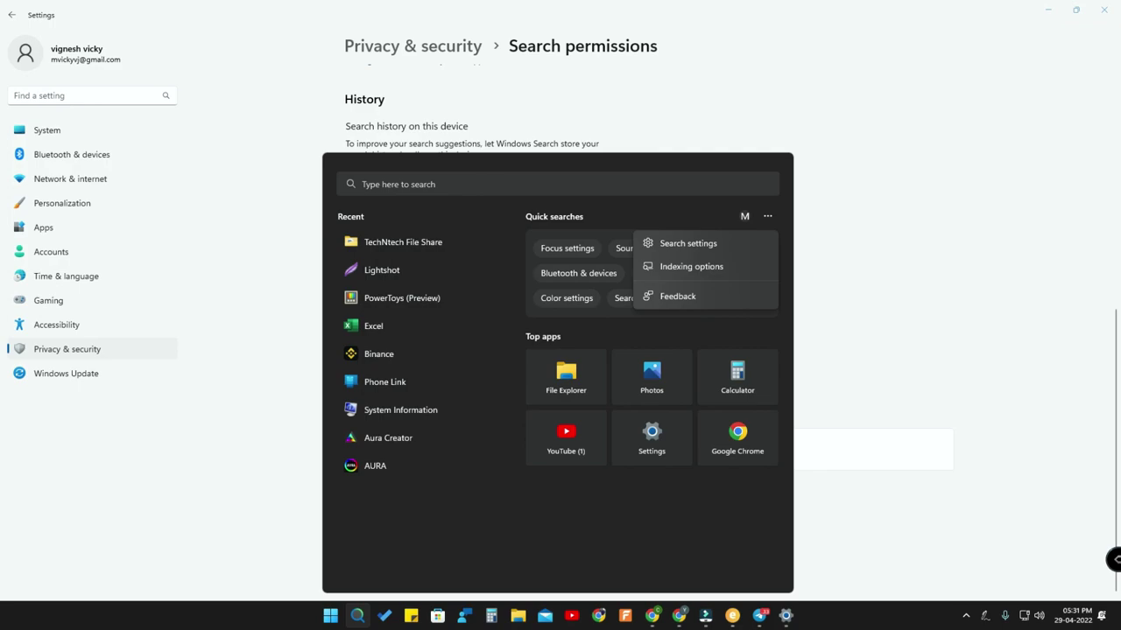
key(Escape)
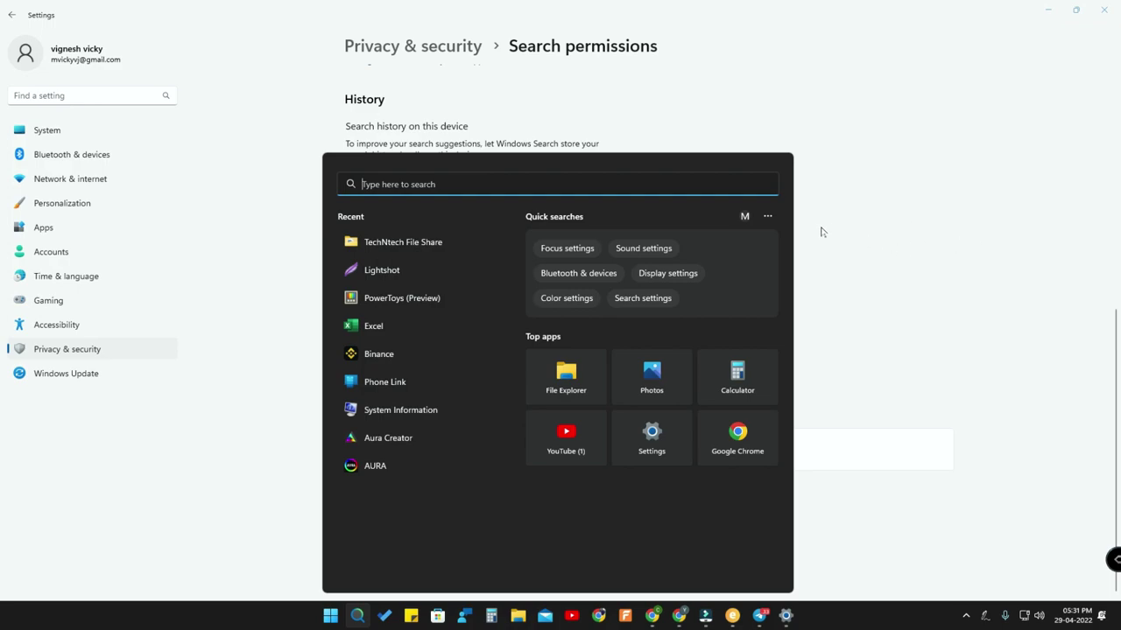
click(768, 217)
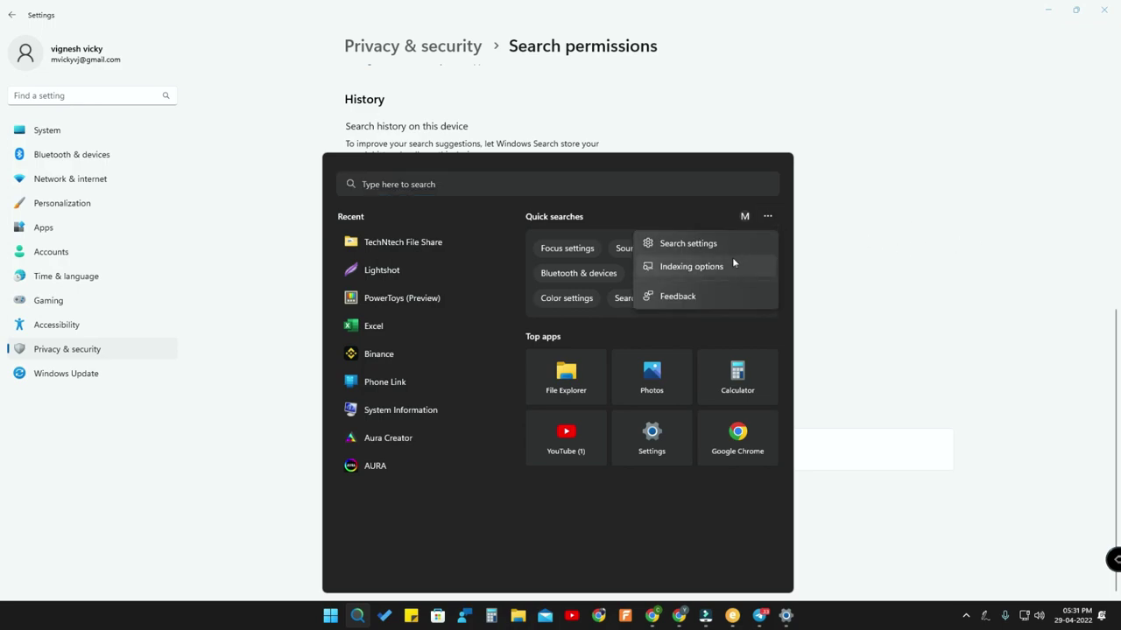
click(768, 217)
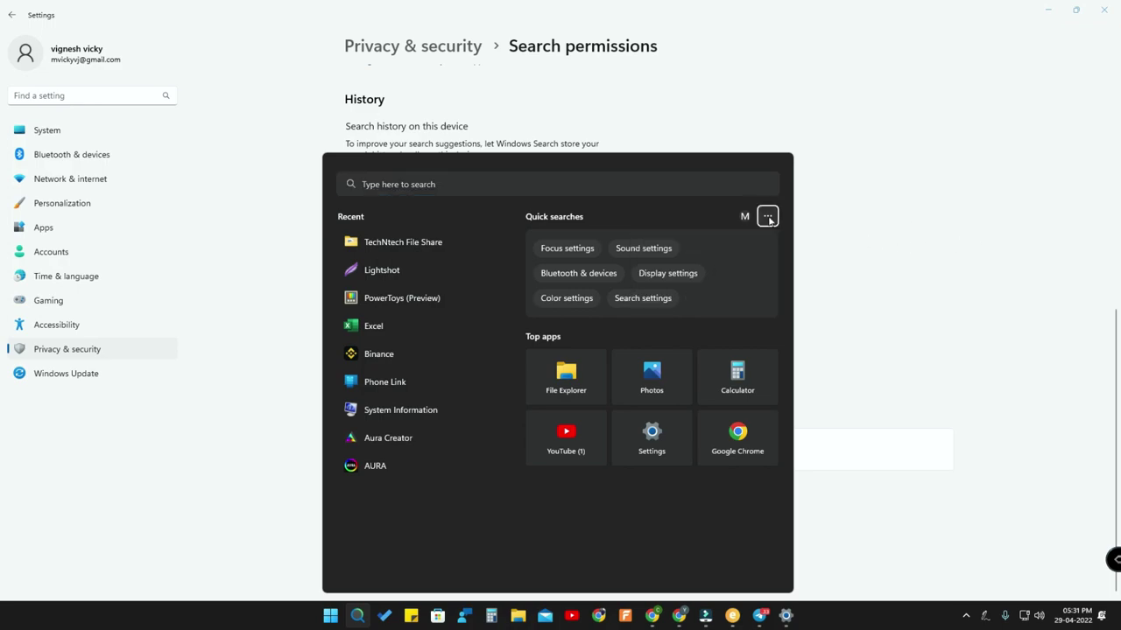
click(768, 217)
Step: Go to Indexing options from the search panel's menu to reach the Searching Windows page
click(706, 268)
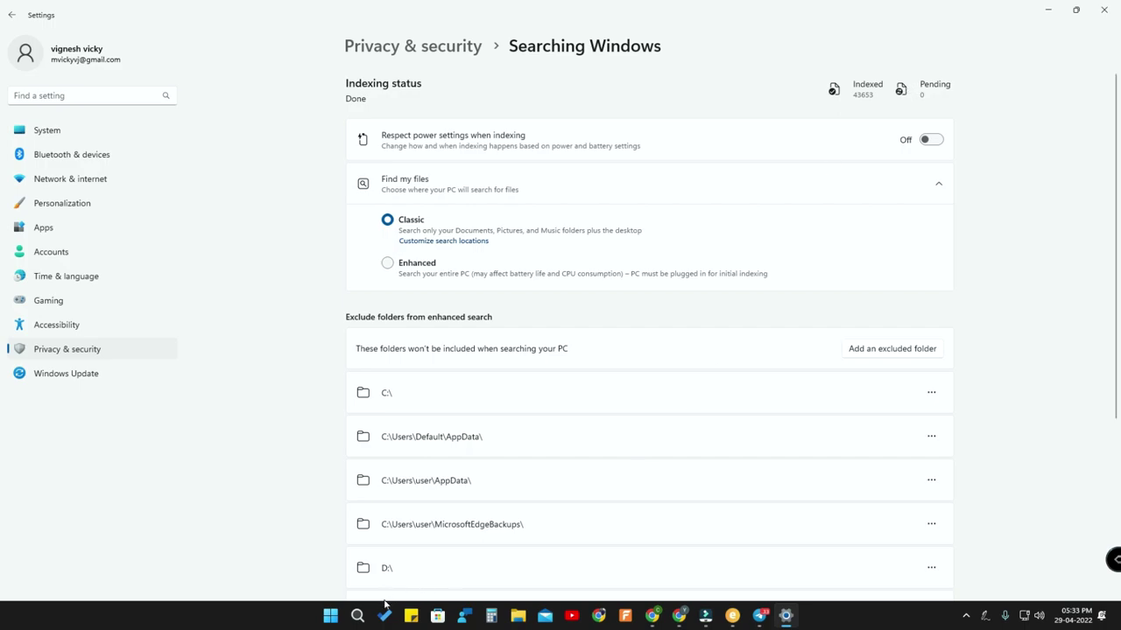
click(360, 616)
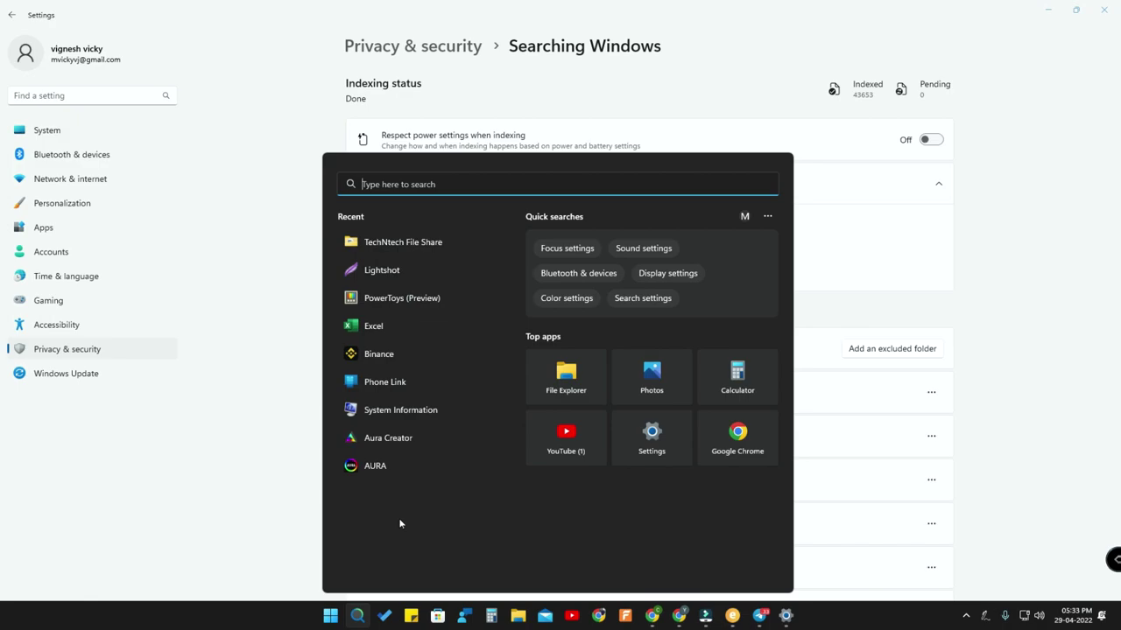
click(972, 283)
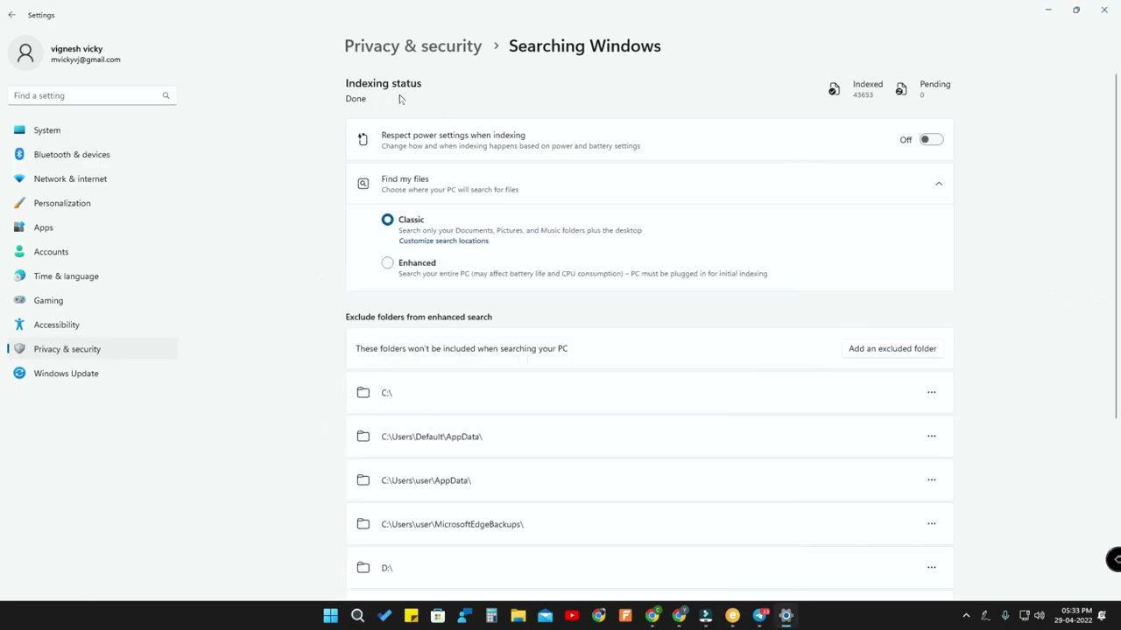
click(543, 185)
click(543, 187)
click(388, 264)
scroll(525, 372, down, 5)
scroll(495, 366, up, 5)
scroll(533, 340, down, 3)
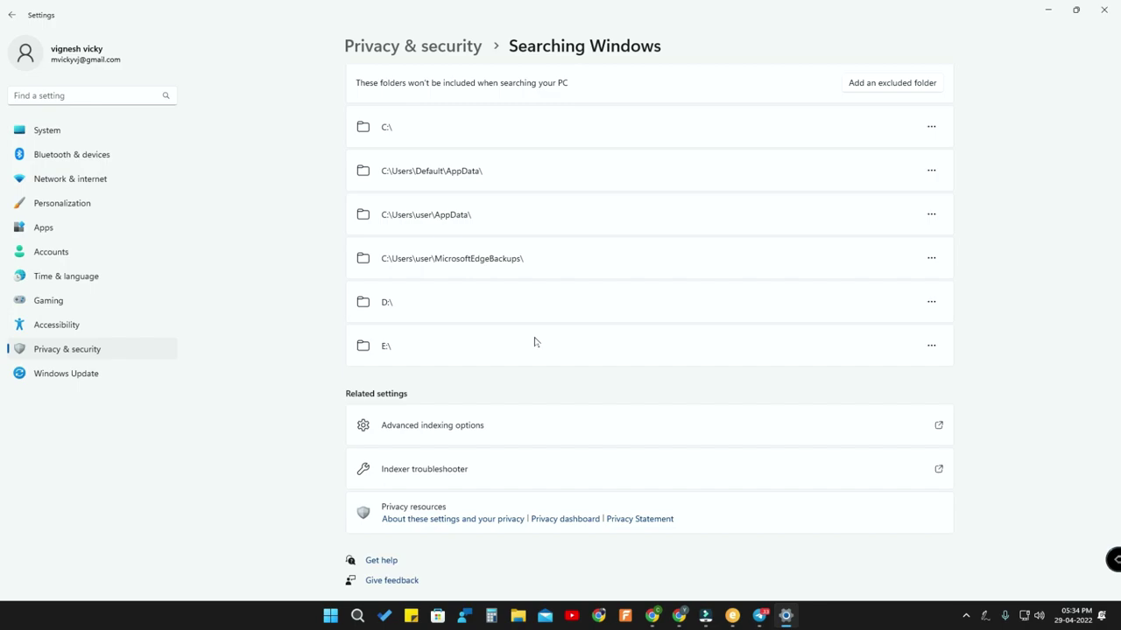
scroll(533, 342, up, 3)
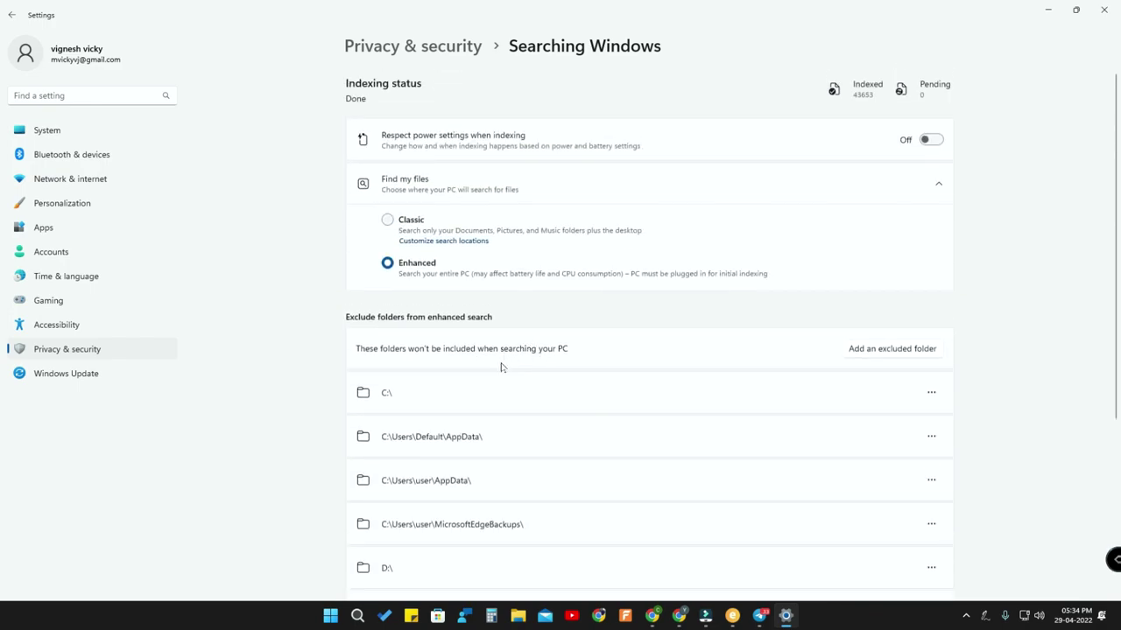
Step: Set Find my files to Classic and bring up Indexing Options centred on screen
click(386, 221)
click(464, 247)
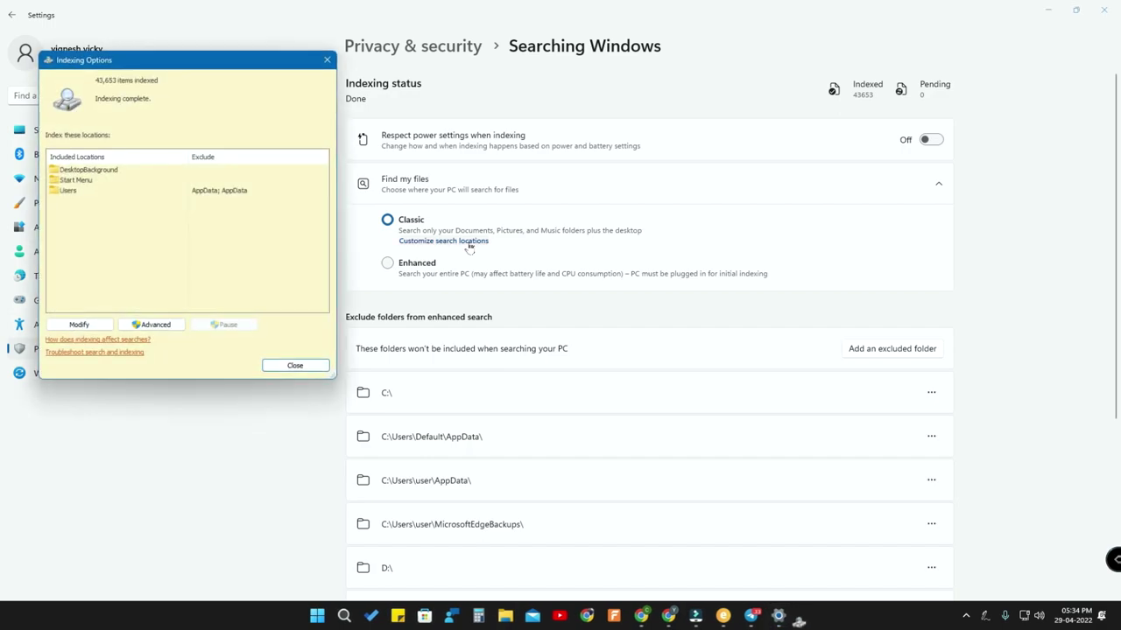
drag(165, 57, 512, 134)
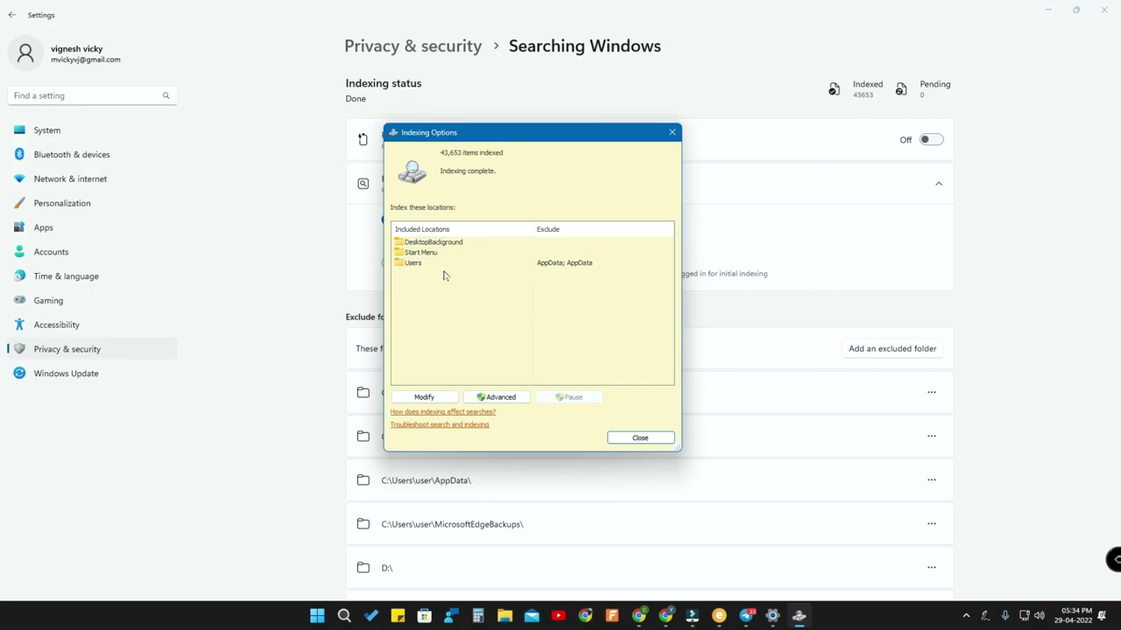
Step: Add the E: drive to the Indexed Locations and apply the change
click(440, 399)
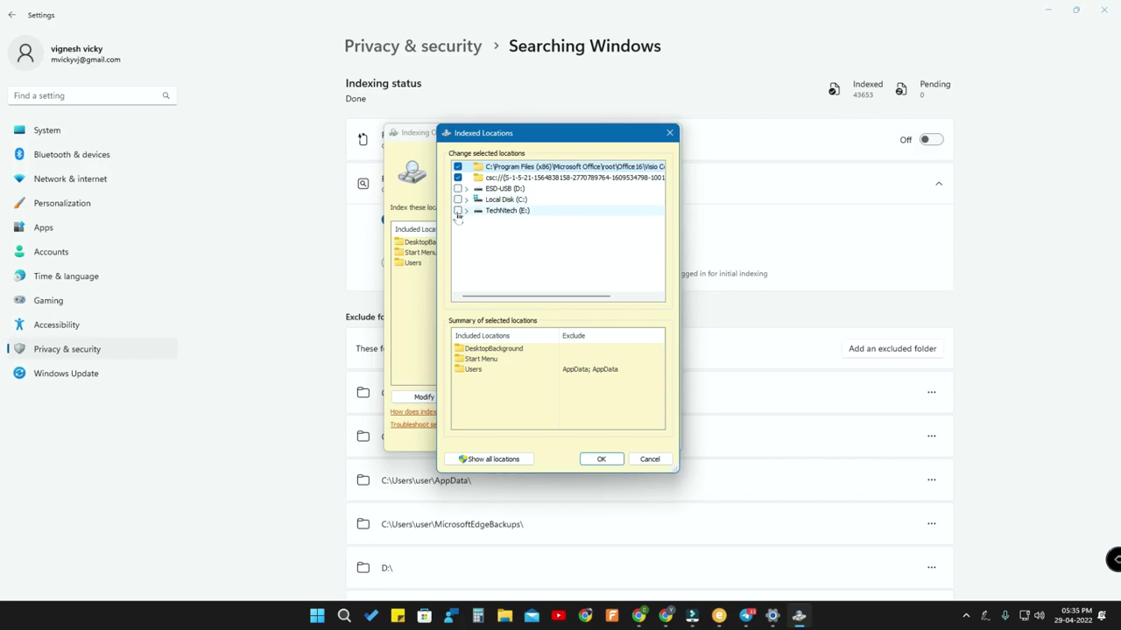
click(457, 212)
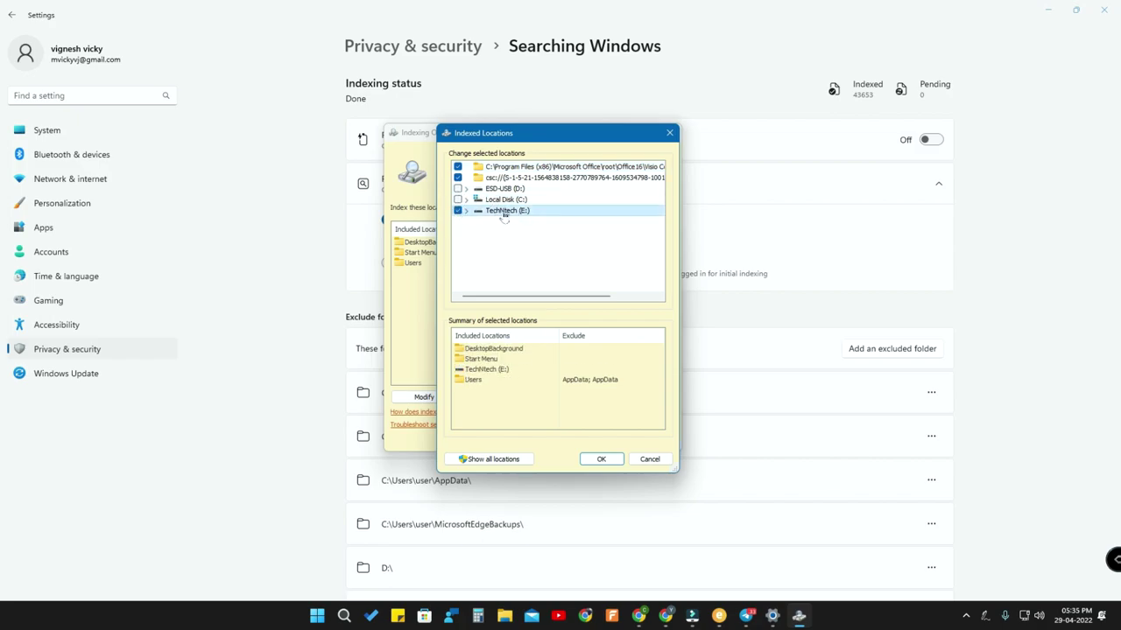
click(609, 461)
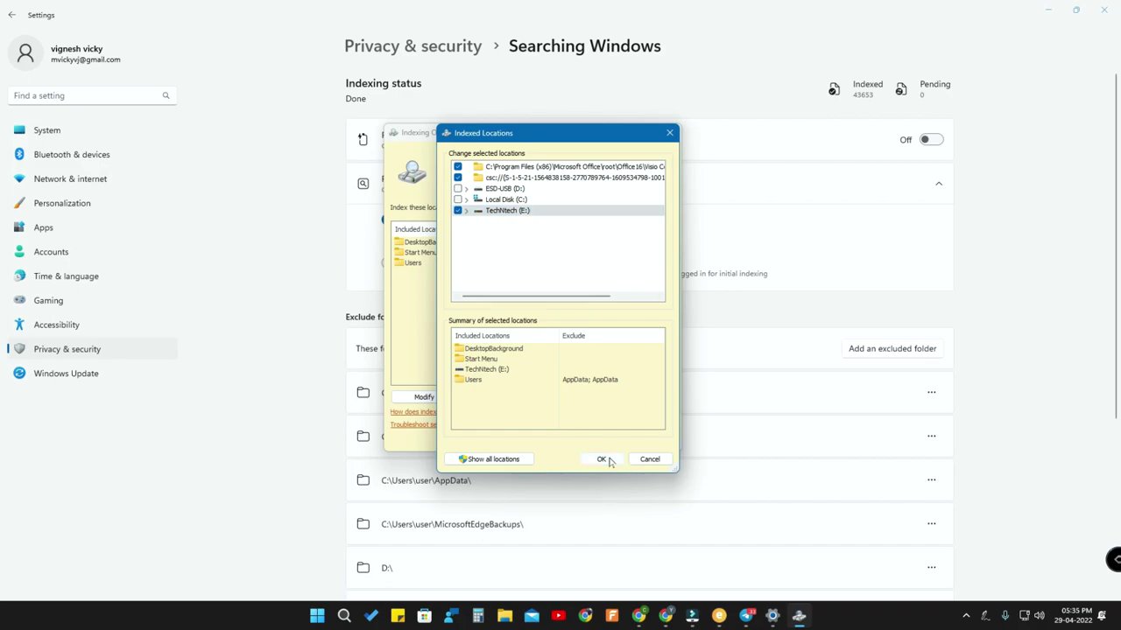
key(Escape)
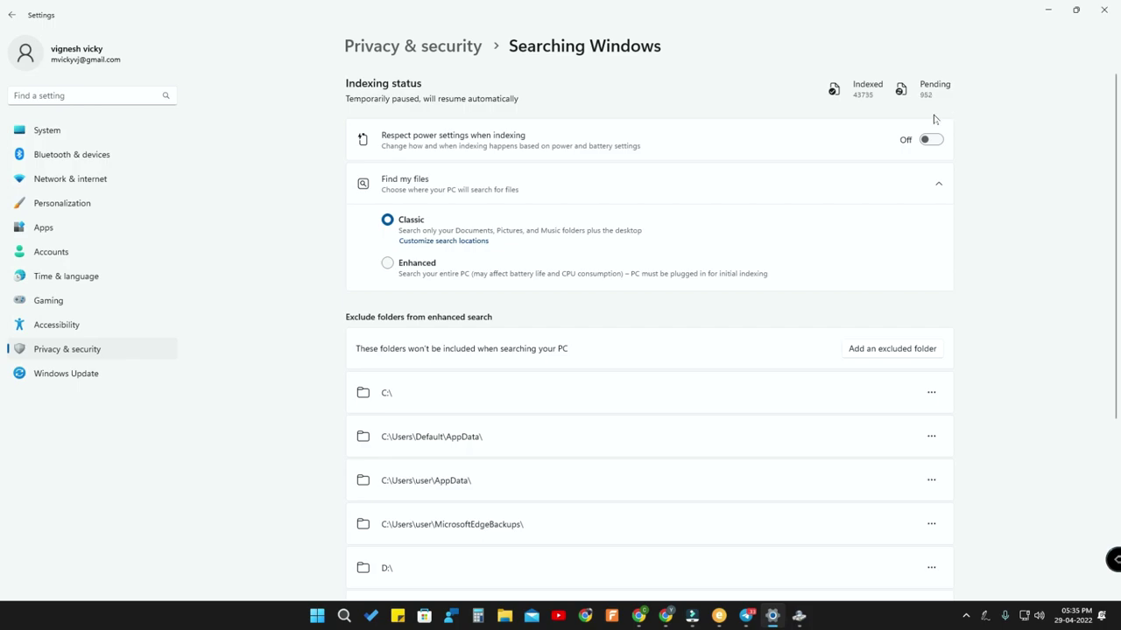
click(343, 618)
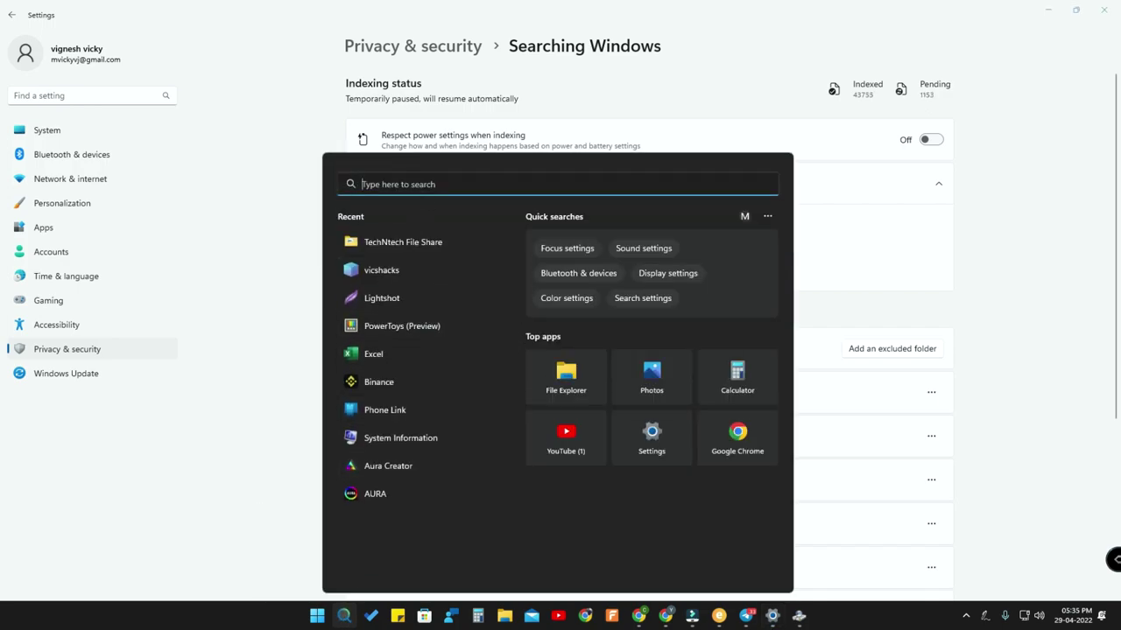
text(techntech)
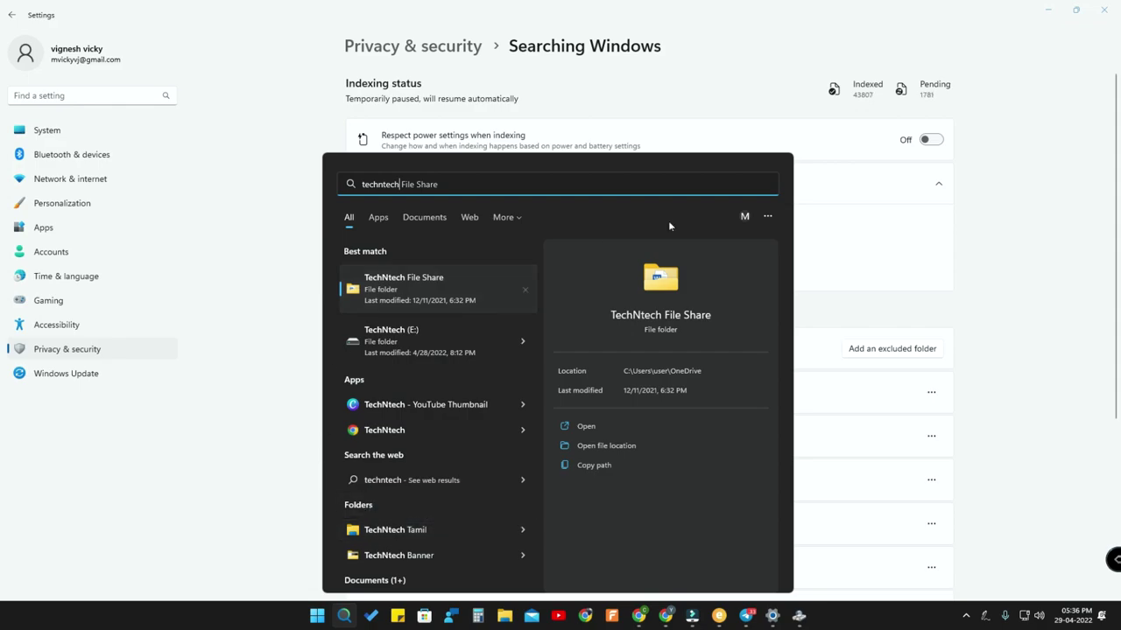
click(1035, 179)
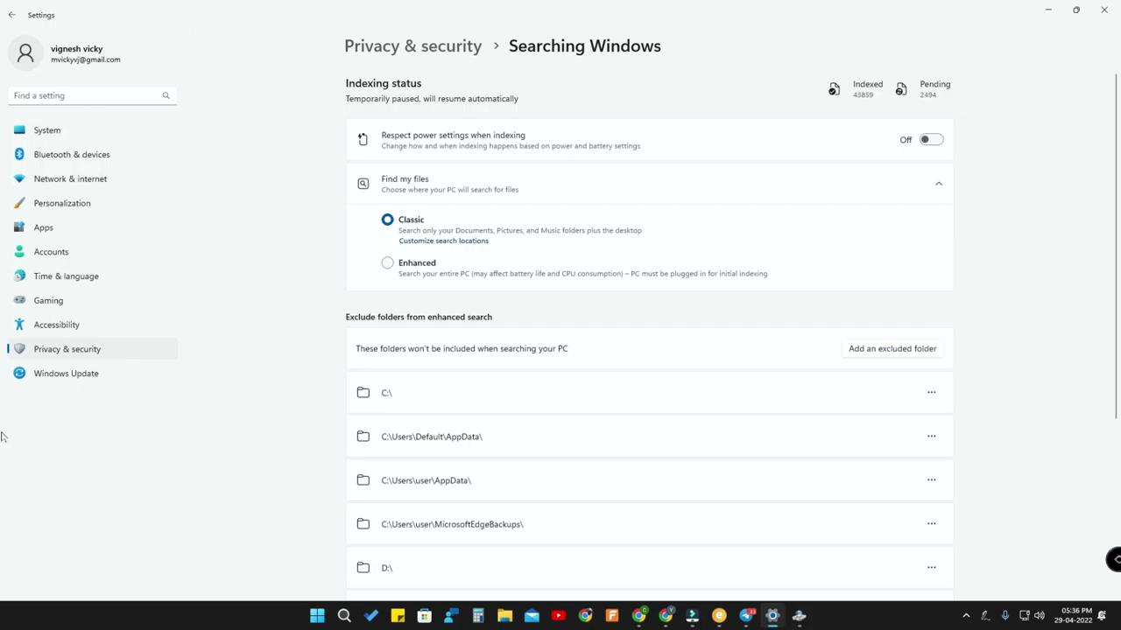
Step: Remove the E: drive from the indexed locations and close Indexing Options
click(457, 242)
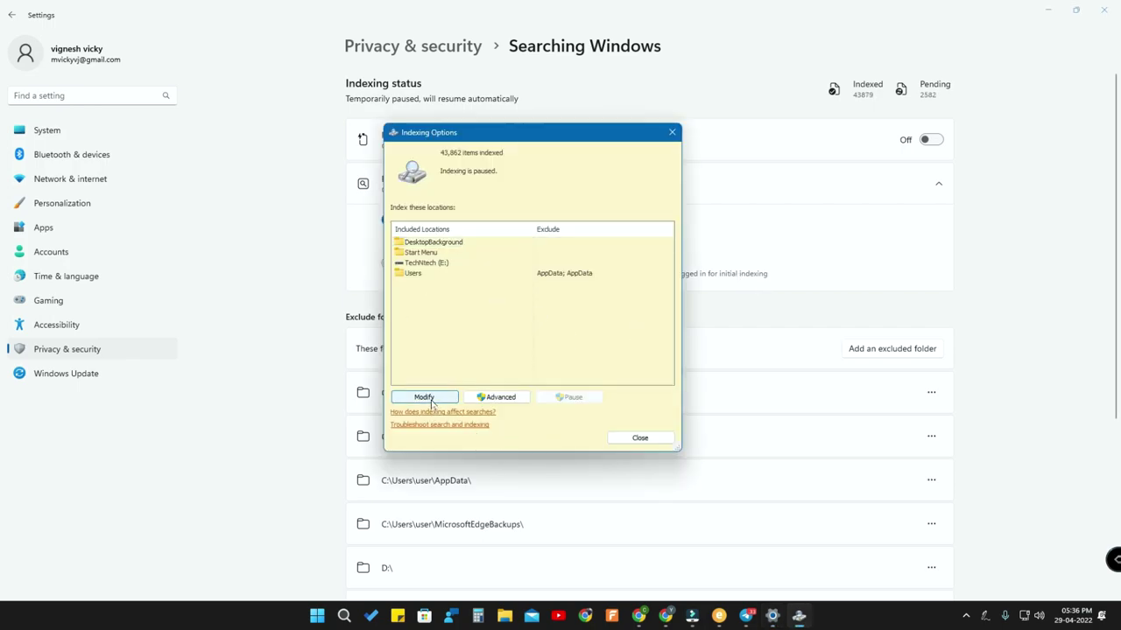
click(423, 397)
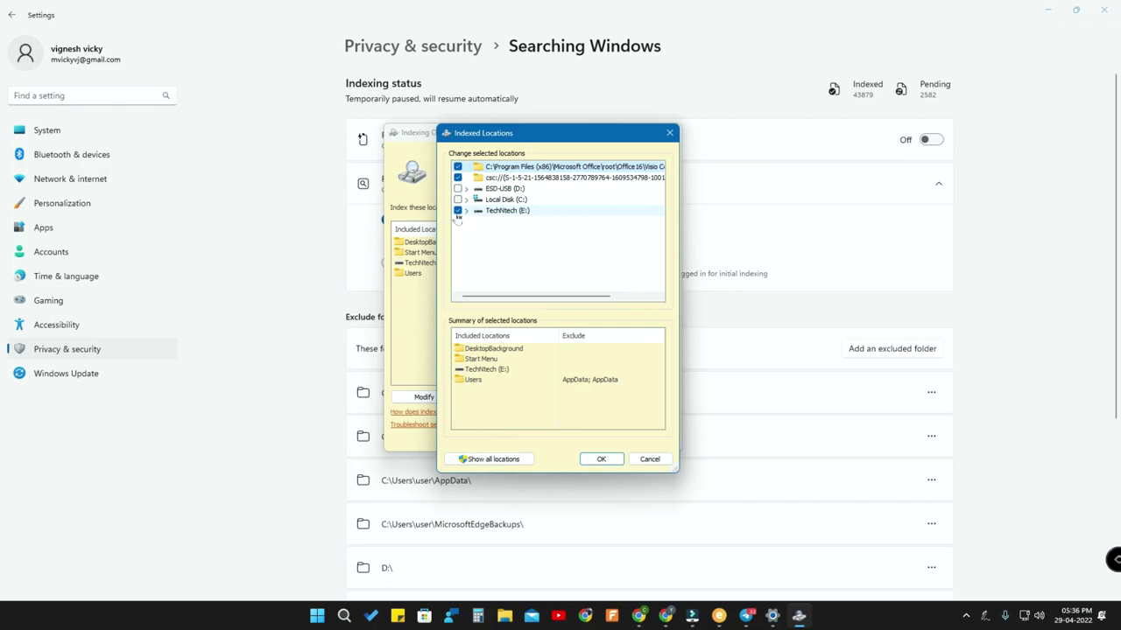
click(457, 211)
click(614, 459)
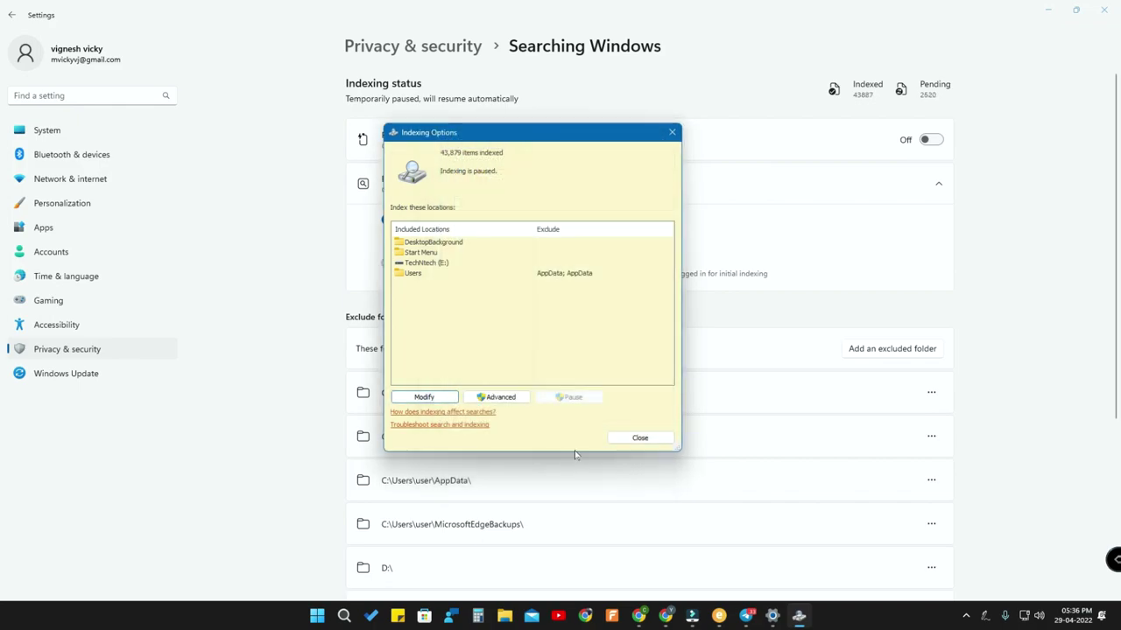
click(642, 439)
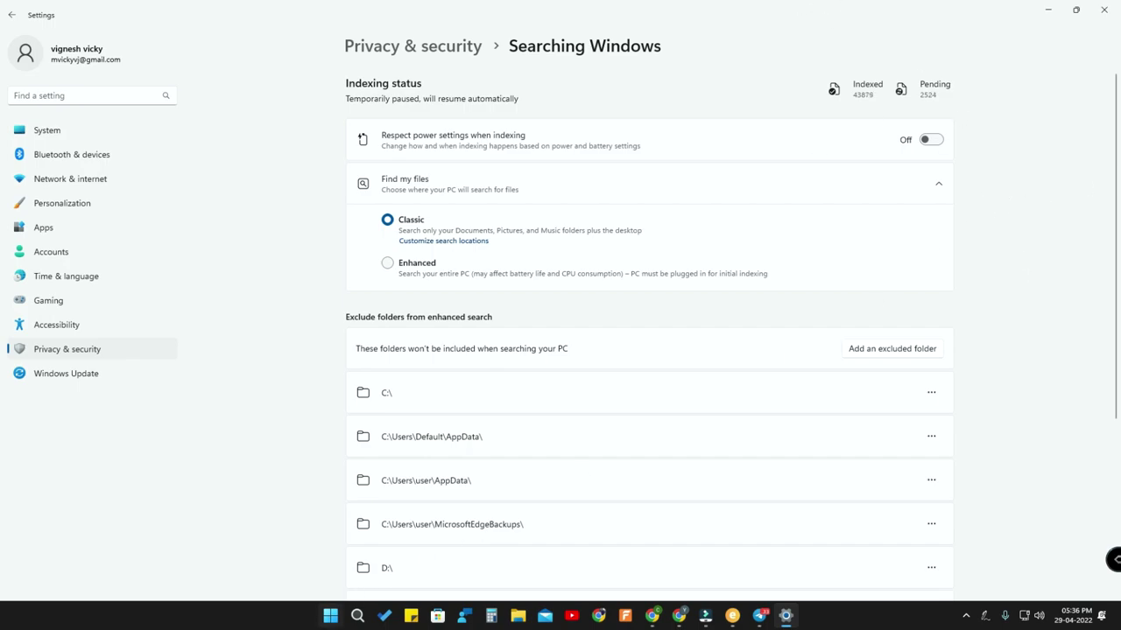
Step: Search Windows for 'techntech' so TechNtech File Share shows as best match
click(357, 617)
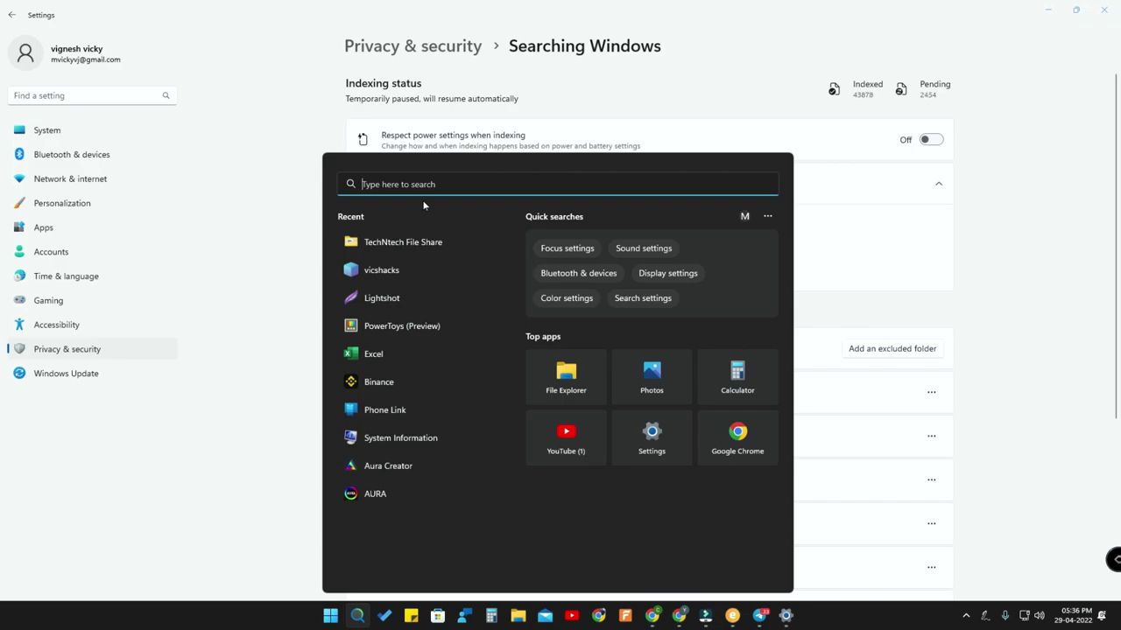
text(techntech)
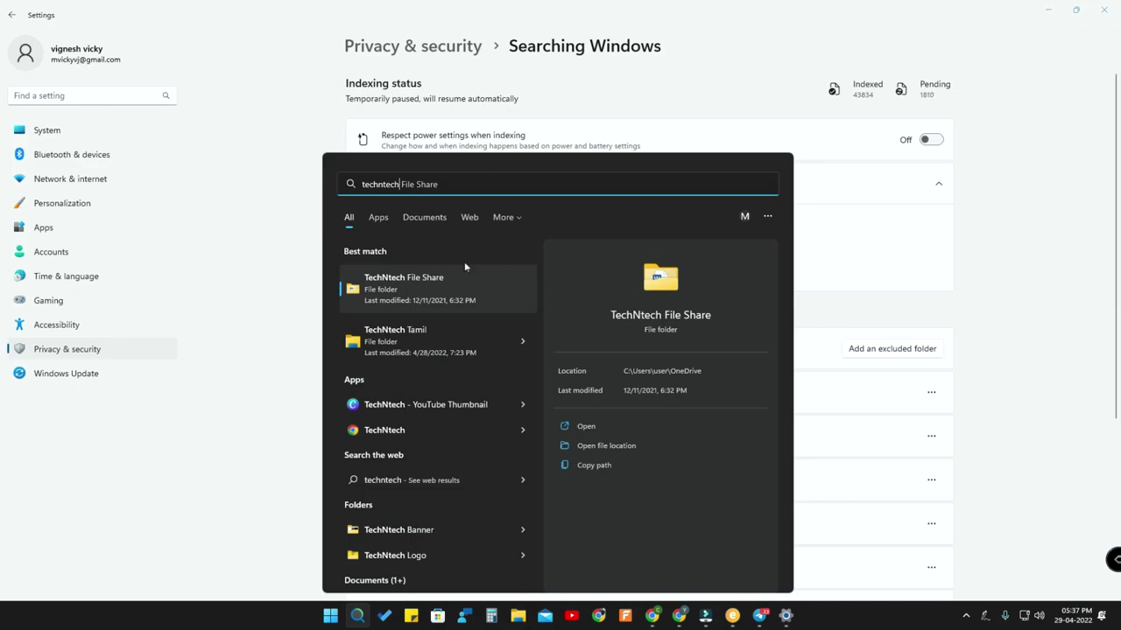
Step: Dismiss the techntech results, visit Advanced indexing options, and reopen an empty search panel
click(1007, 368)
scroll(432, 312, down, 3)
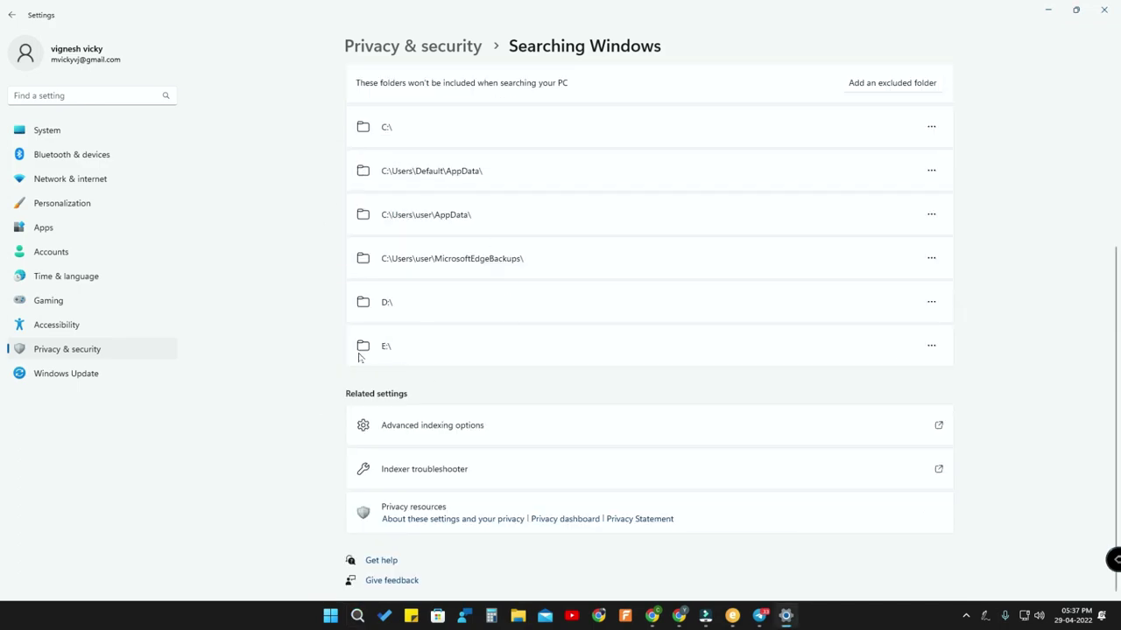
click(480, 428)
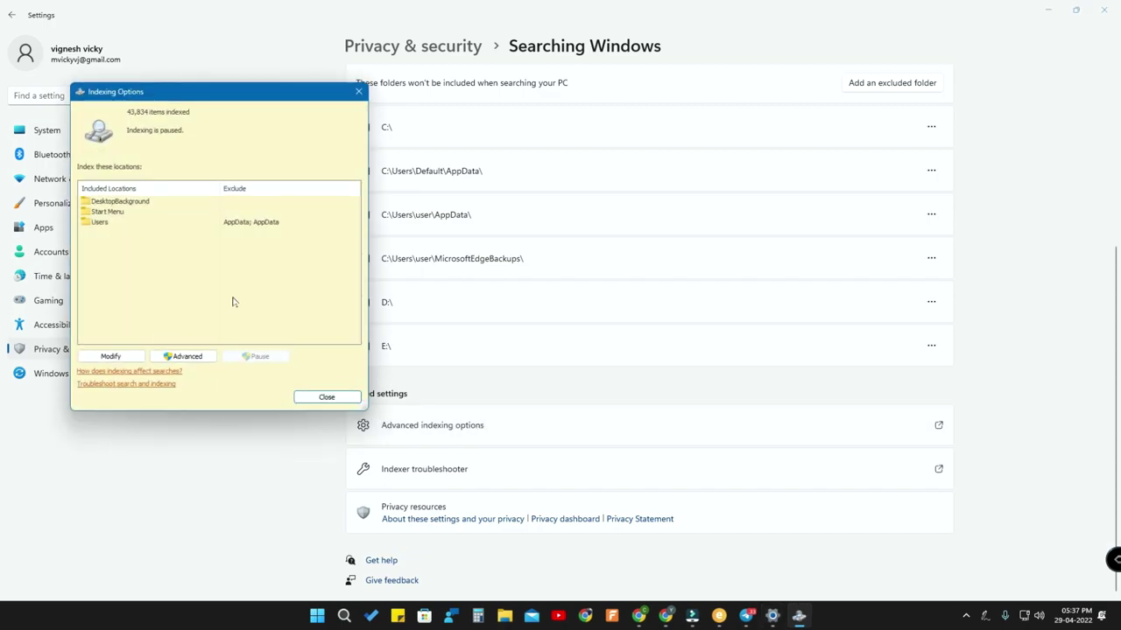
click(324, 399)
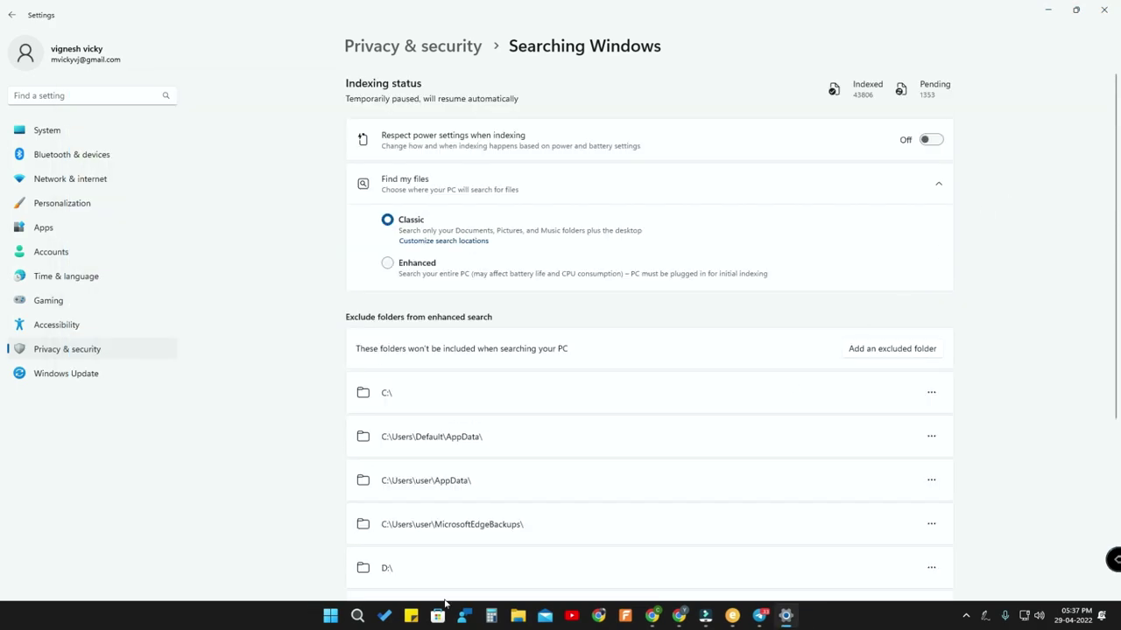
click(364, 617)
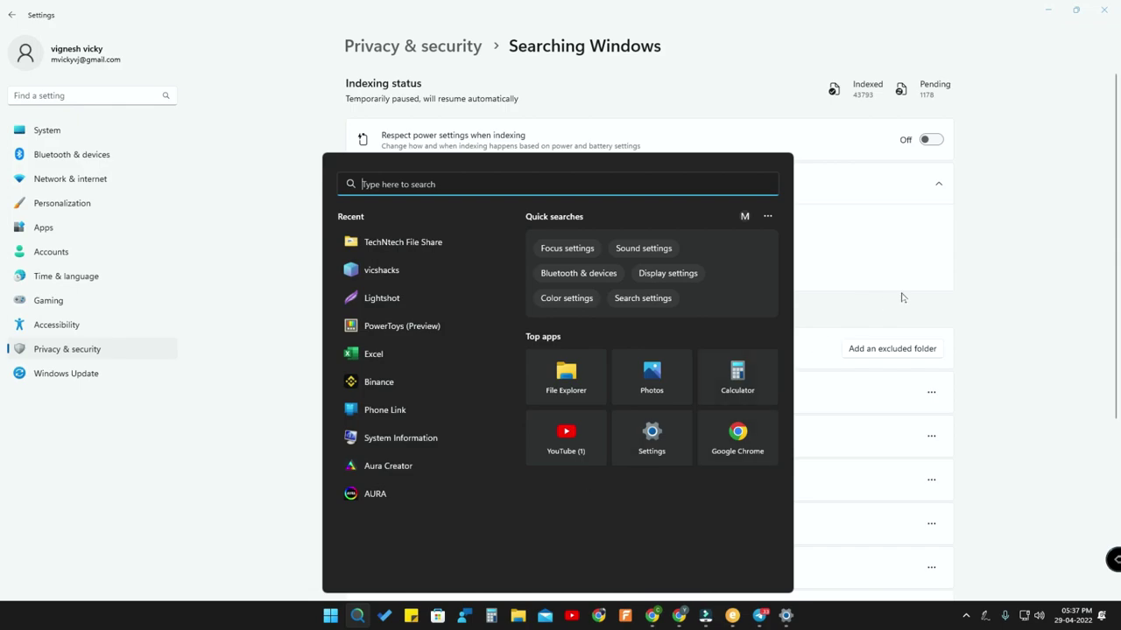
Step: Close and reopen the Windows search panel to show its Recent list
click(1048, 287)
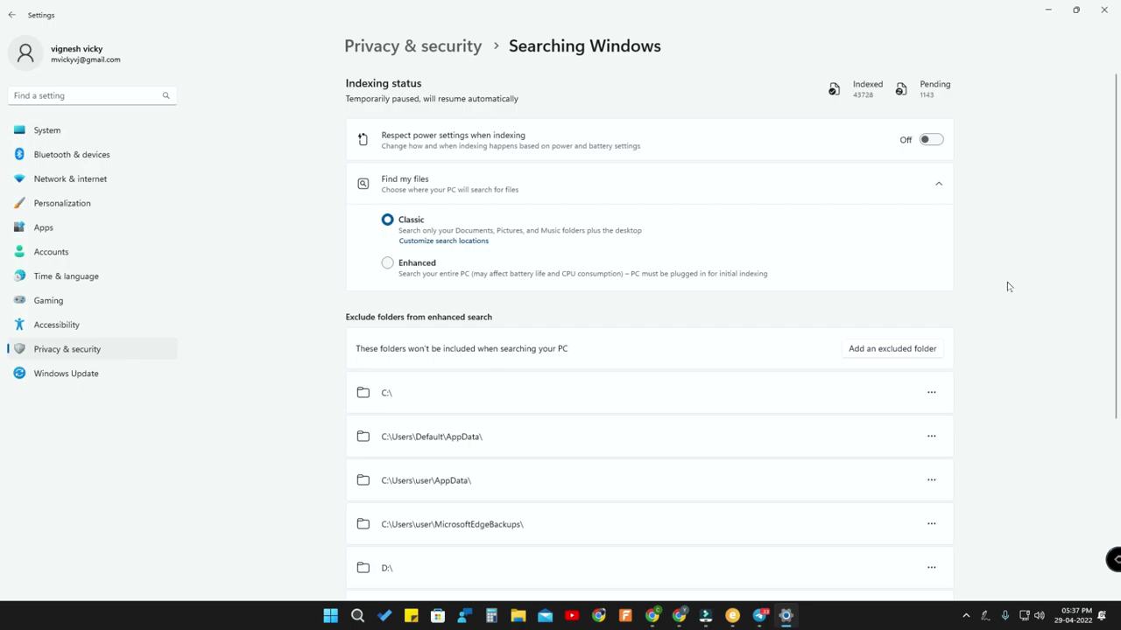
click(359, 617)
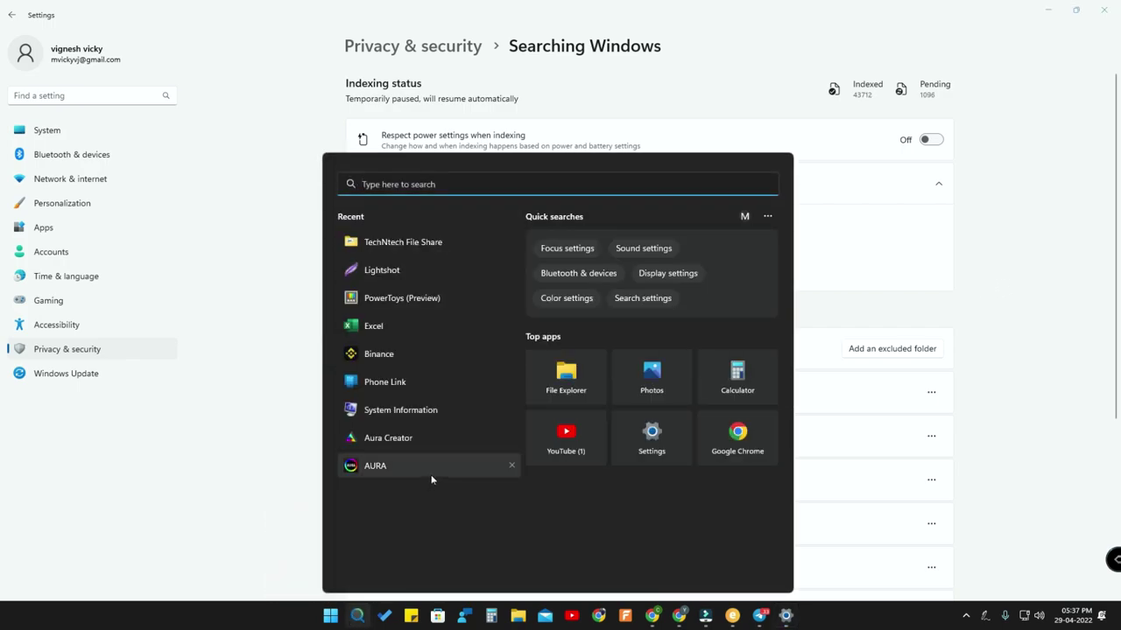